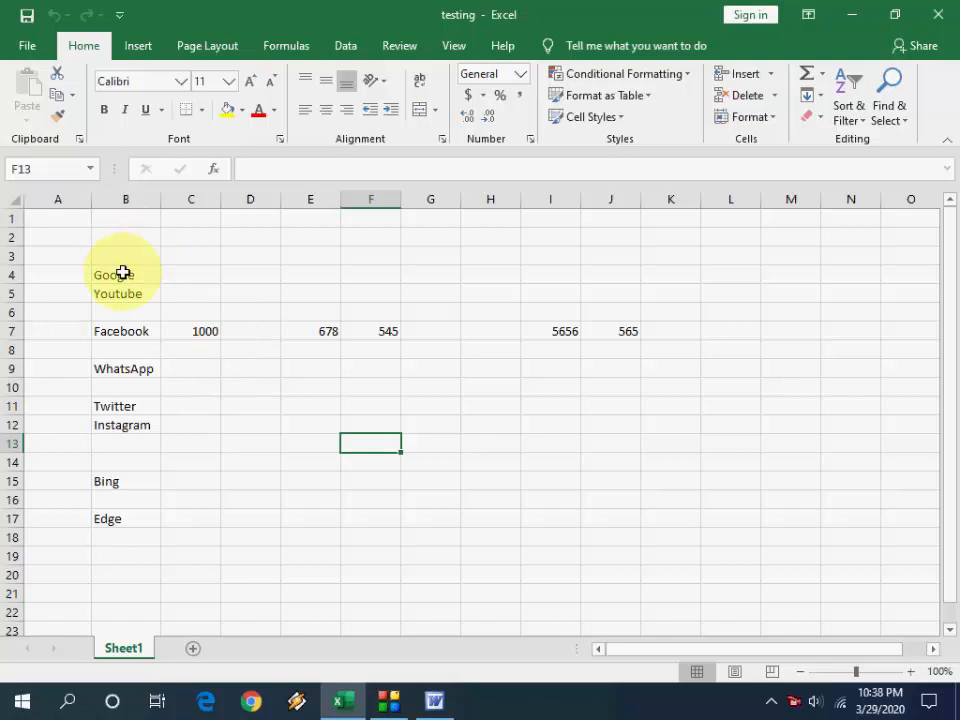
Select all of column B from the Google cell with Ctrl+Space, twice, then deselect at the Facebook cell
left_click(123, 273)
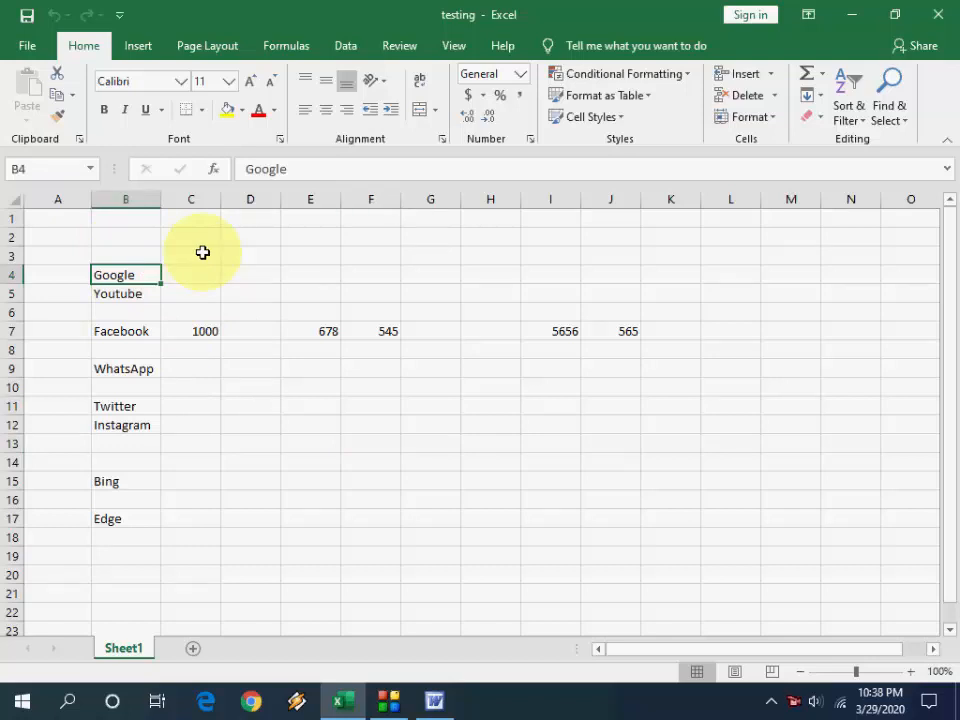
key("ctrl+space")
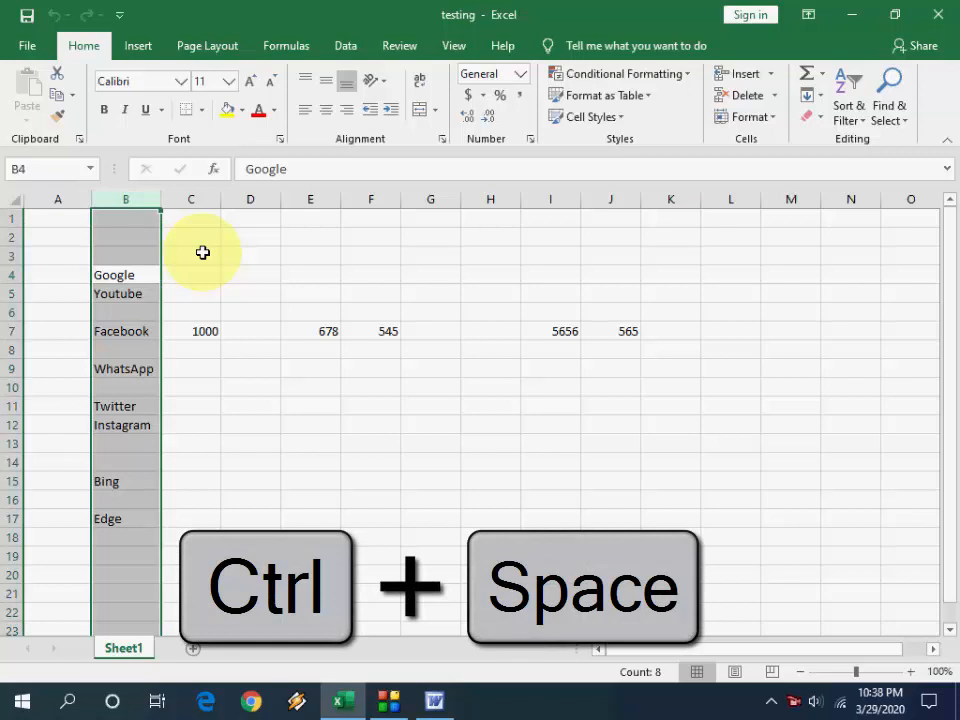
scroll(151, 328, "down", 1)
scroll(151, 328, "up", 1)
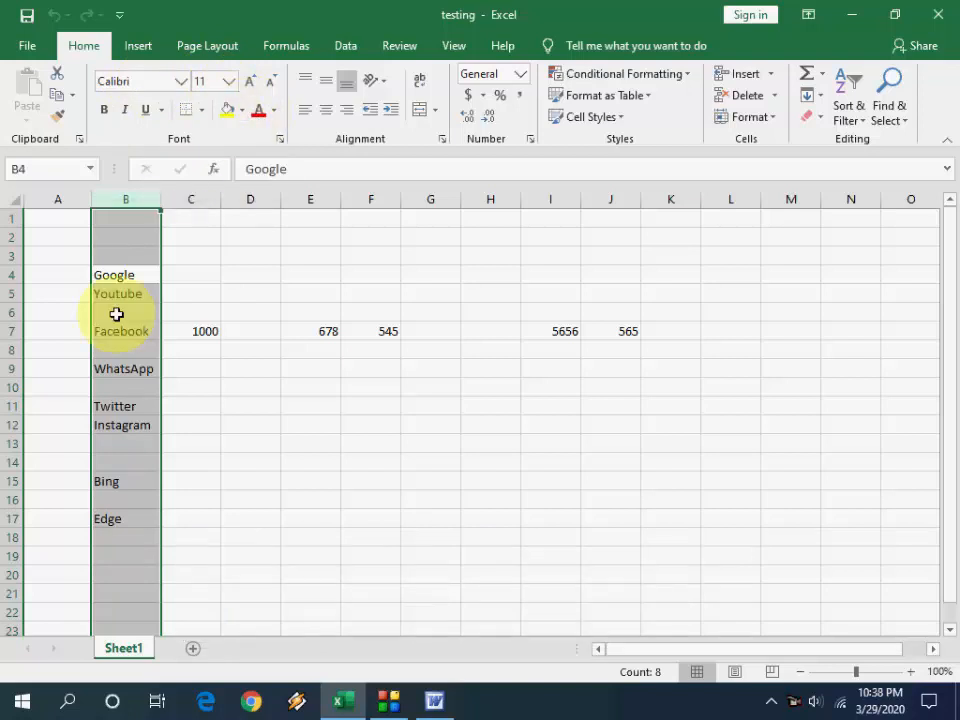
left_click(190, 425)
left_click(113, 274)
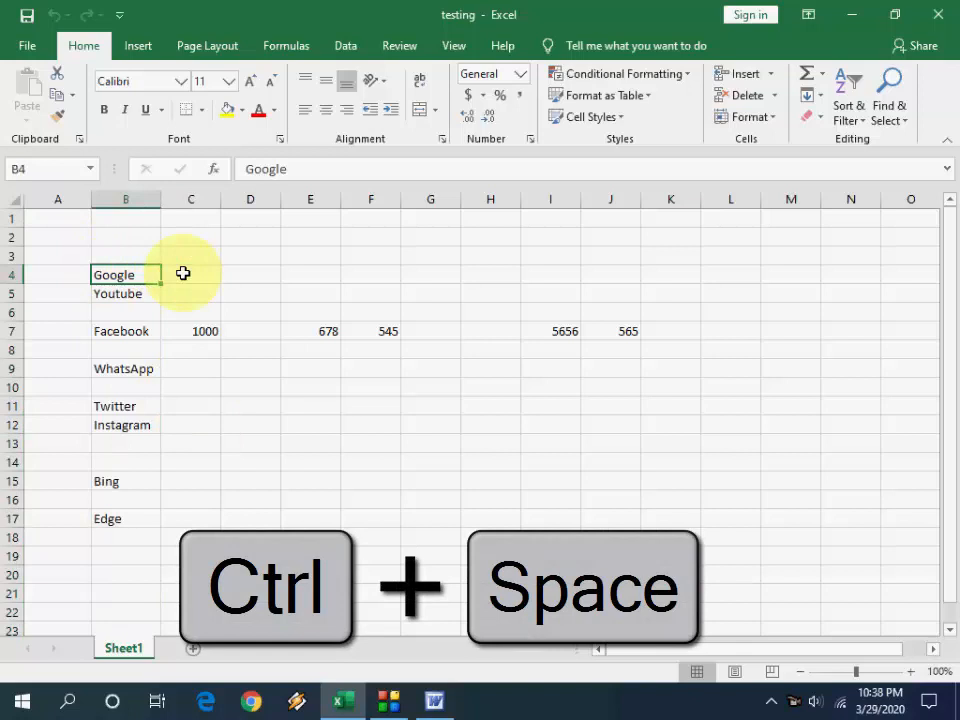
key("ctrl+space")
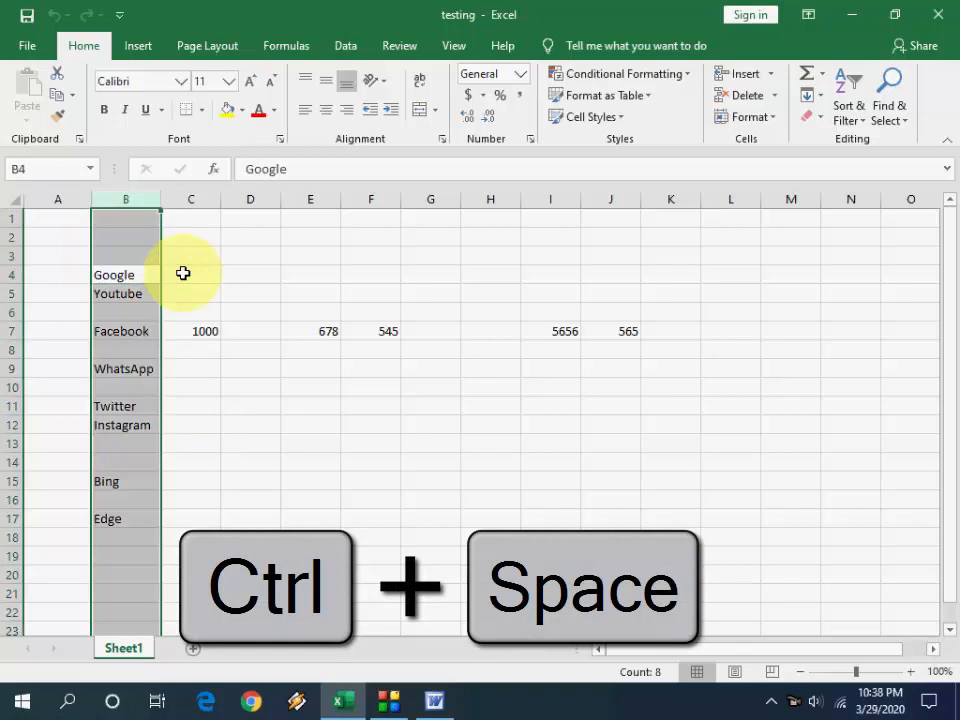
left_click(214, 404)
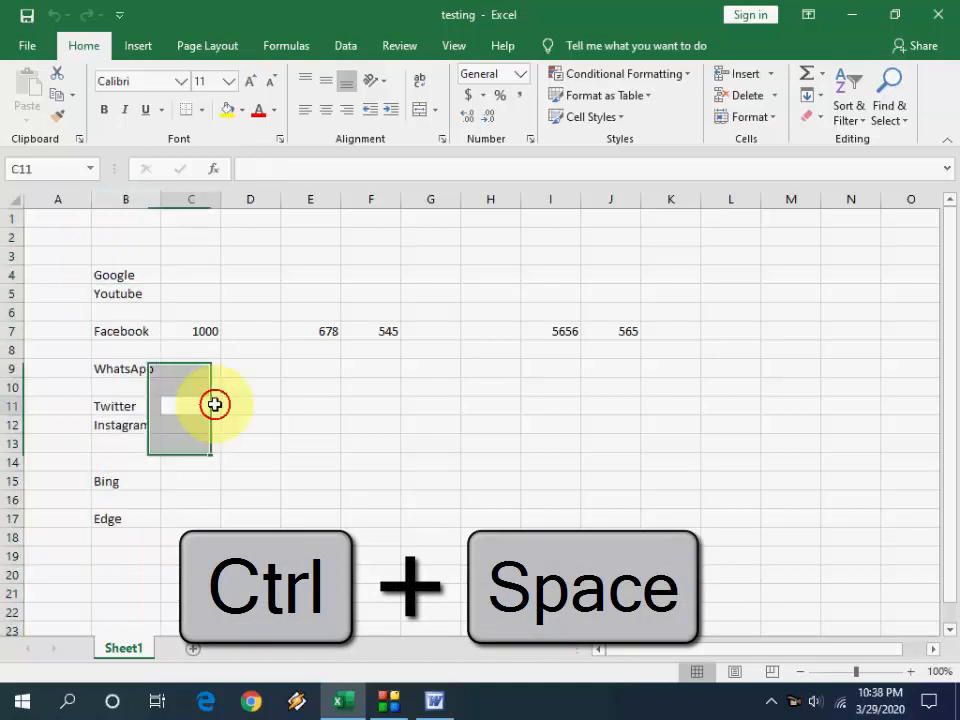
Select the entire Facebook row 7 from cell B7 with Shift+Space
left_click(121, 331)
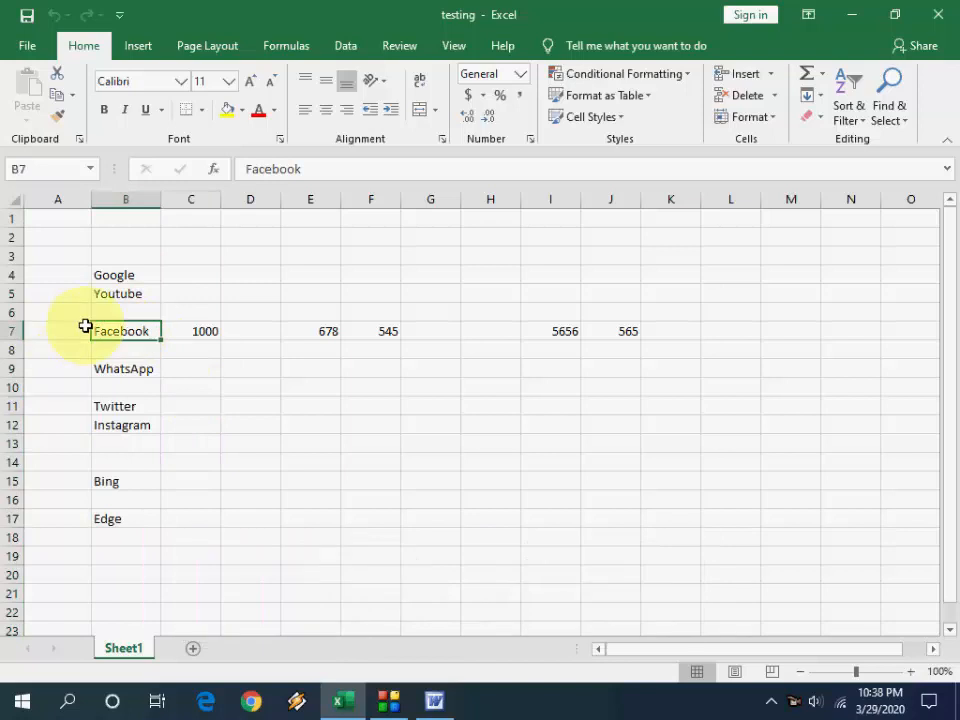
key("shift+space")
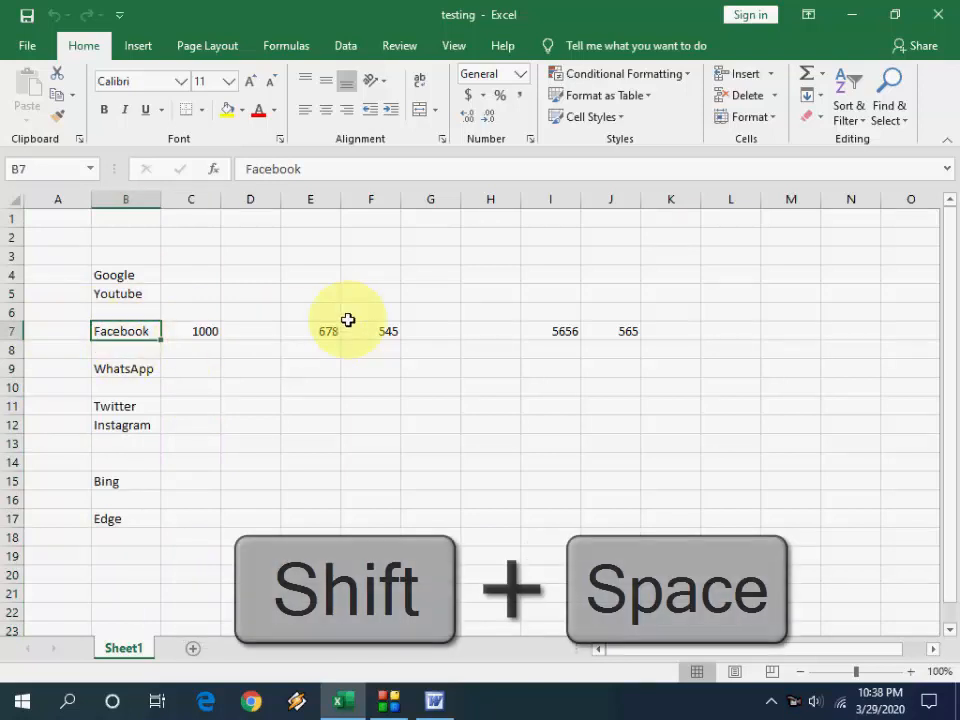
key("shift+space")
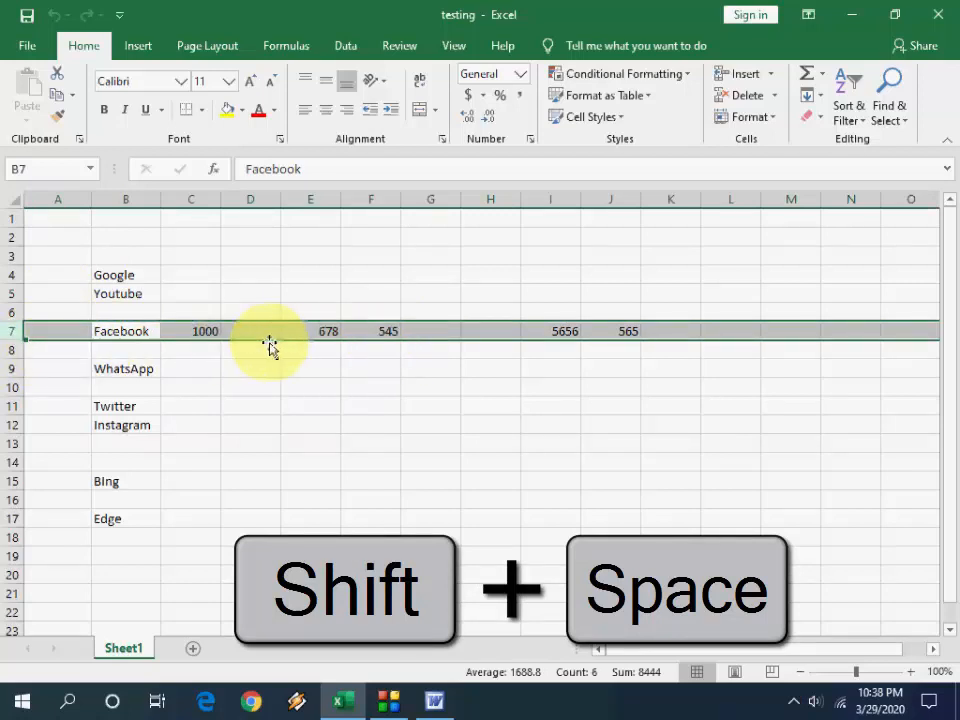
left_click(375, 390)
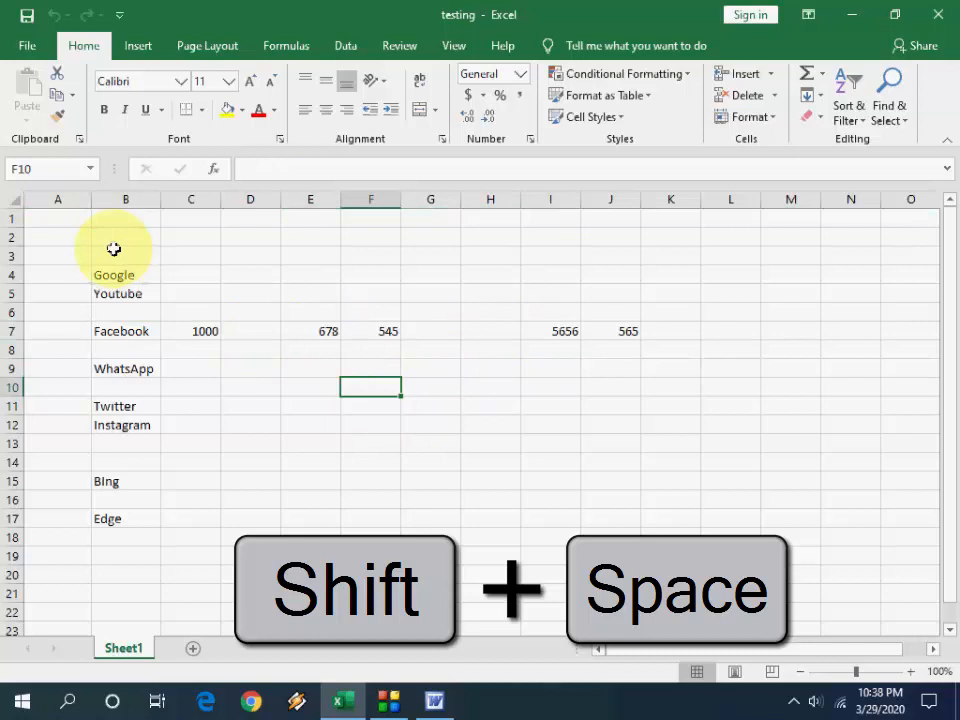
left_click(113, 255)
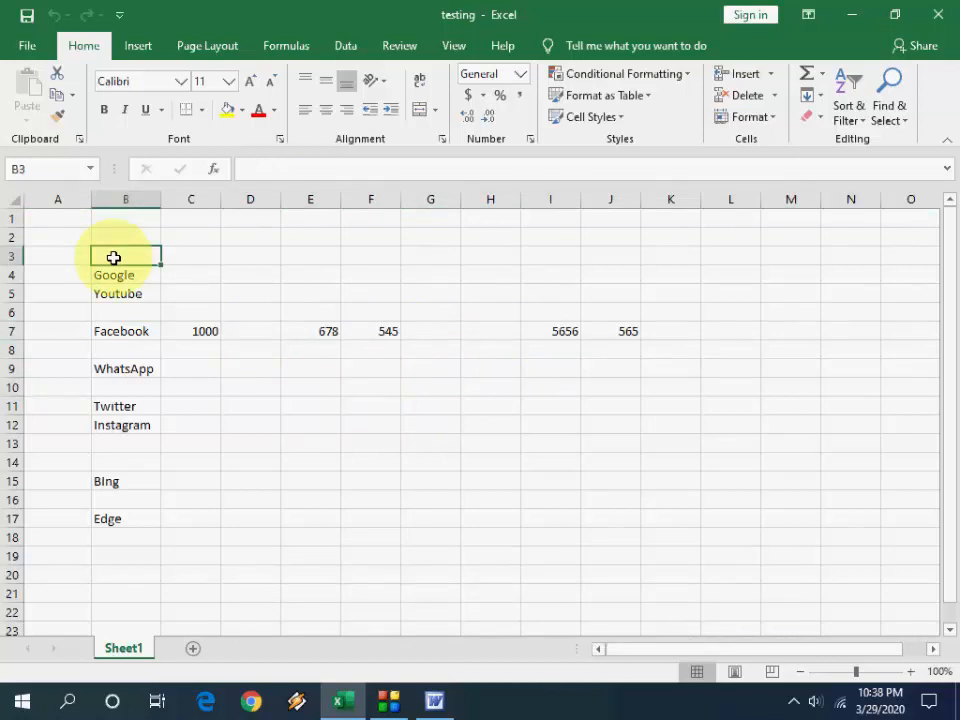